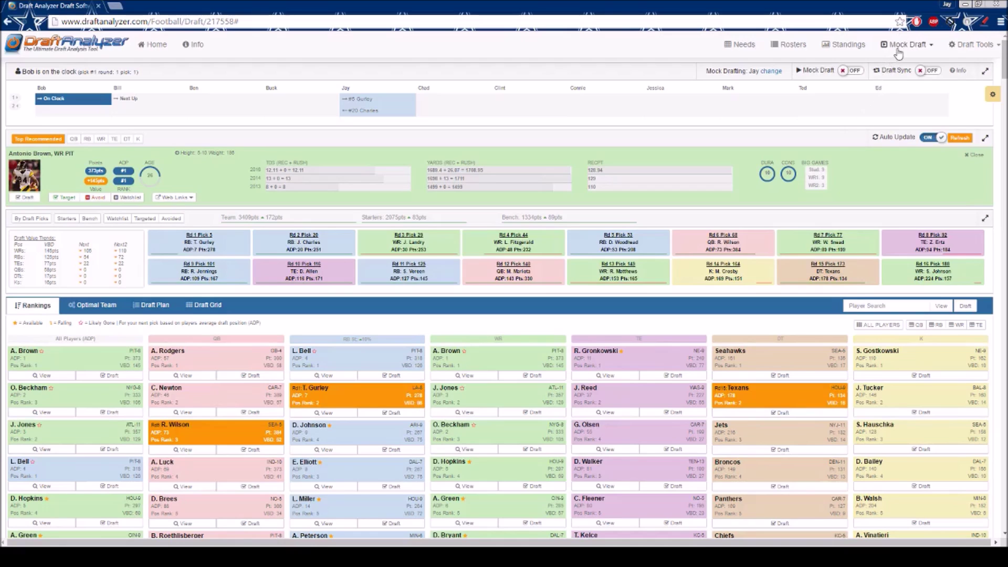
- Turn mock drafting on, dismiss the pick-5 on-the-clock alert and draft Ezekiel Elliott
click(852, 71)
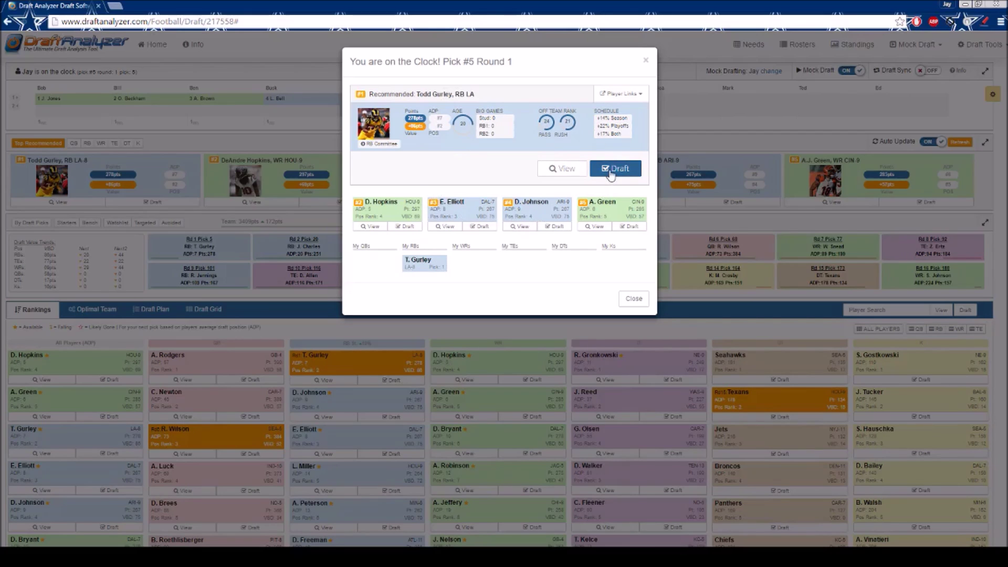
click(647, 62)
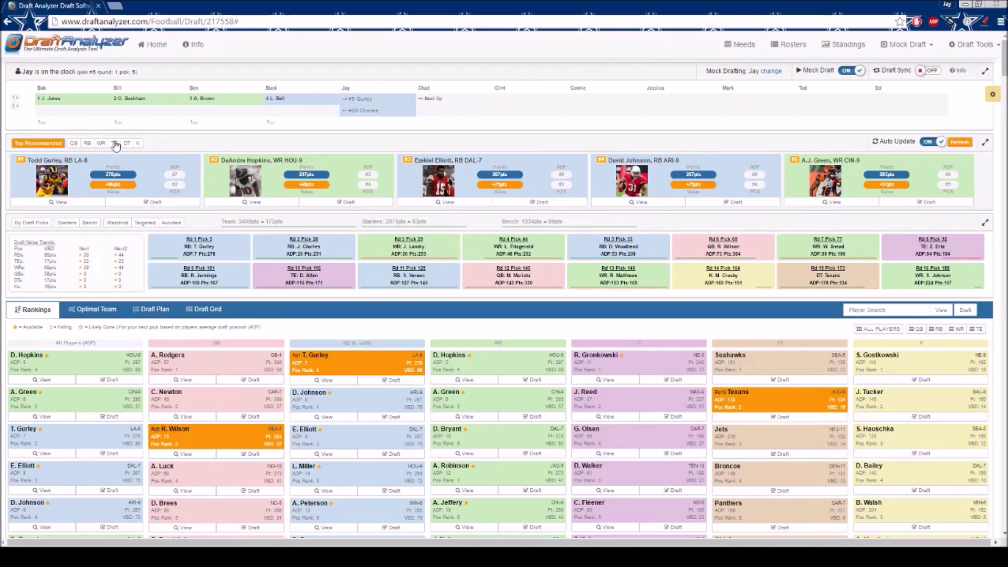
click(529, 206)
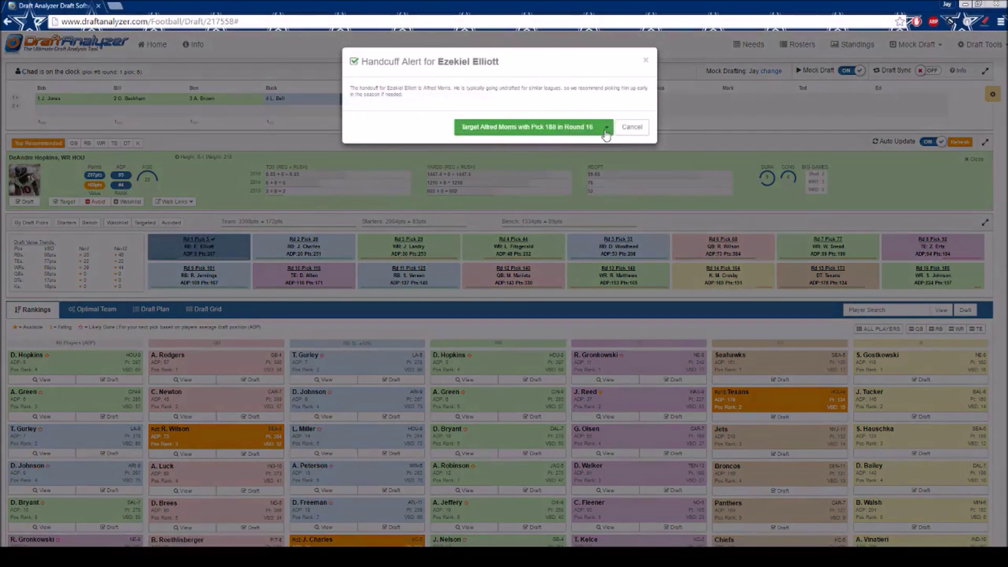
- Set the Alfred Morris handcuff target to round 12, then cancel the alert without targeting him
click(605, 131)
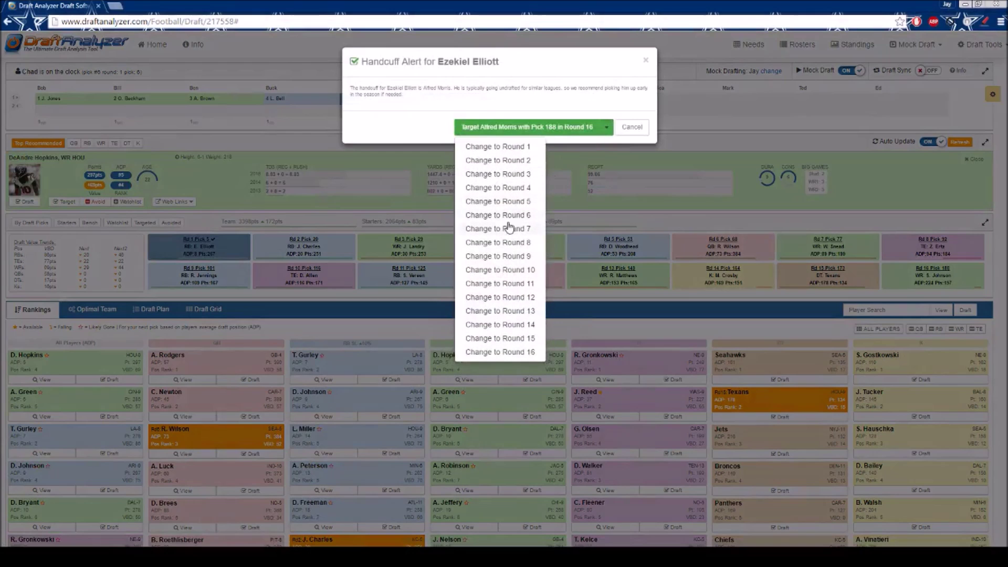
click(510, 297)
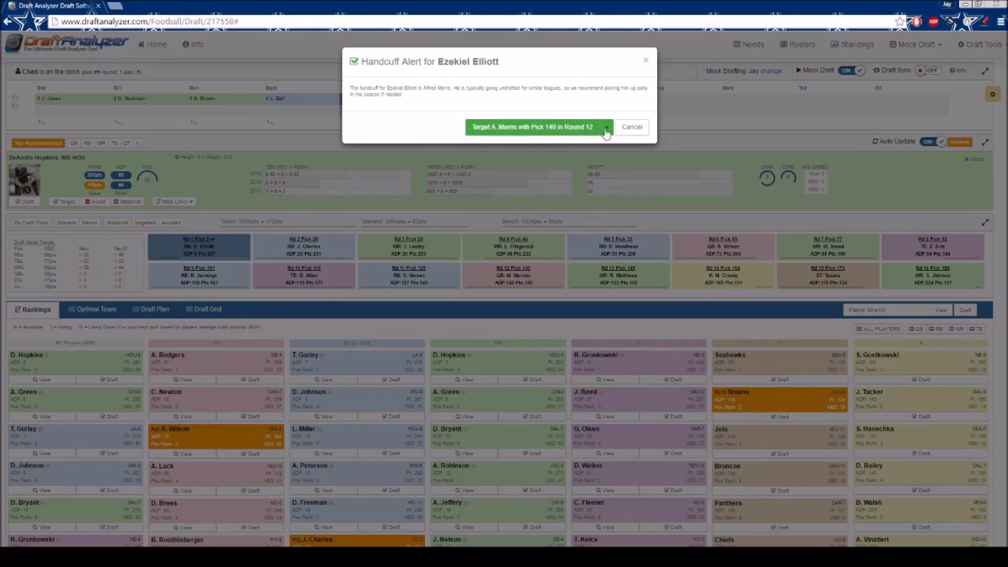
click(629, 131)
click(629, 131)
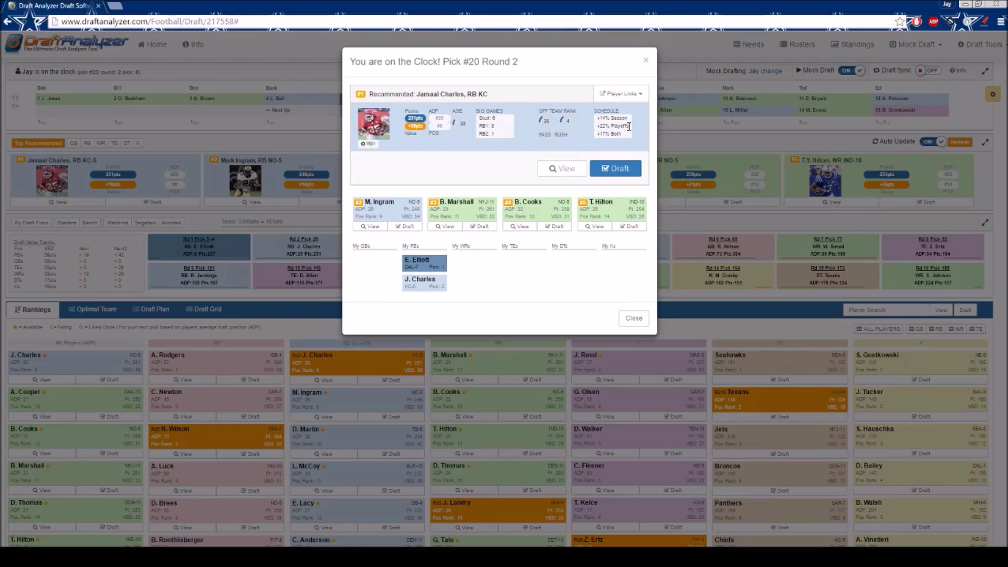
- Dismiss the on-the-clock alert for pick 20 of round 2
click(647, 62)
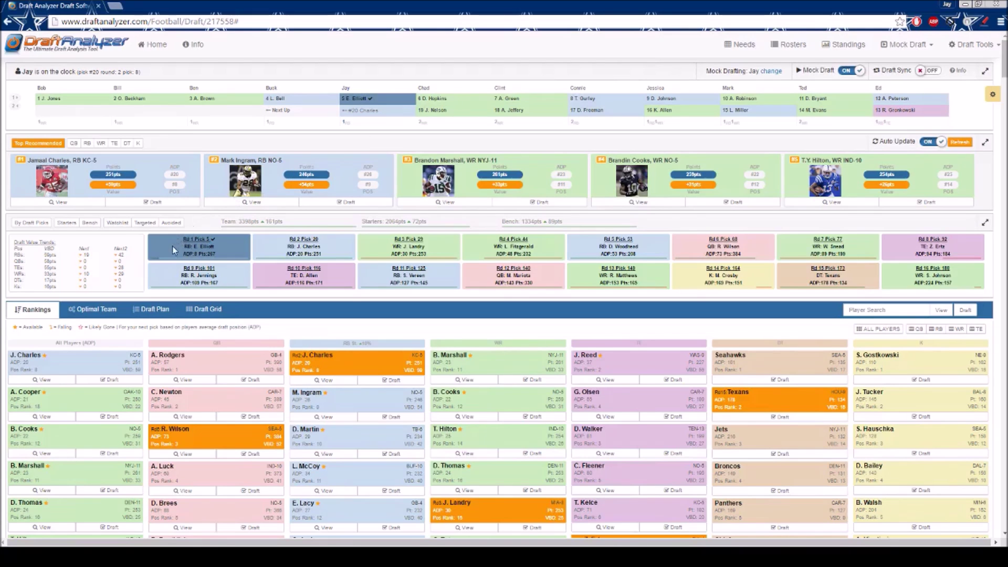
- In the Draft Plan, leave RB as round 2's only target and WR as round 3's only target
click(158, 310)
scroll(136, 345, down, 3)
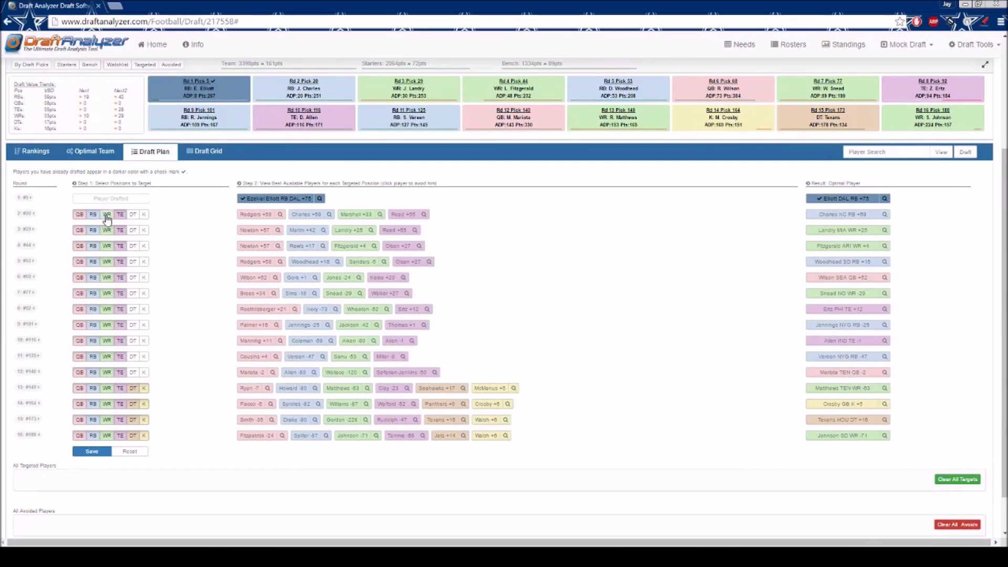
click(120, 215)
click(80, 214)
click(80, 231)
click(93, 230)
click(120, 230)
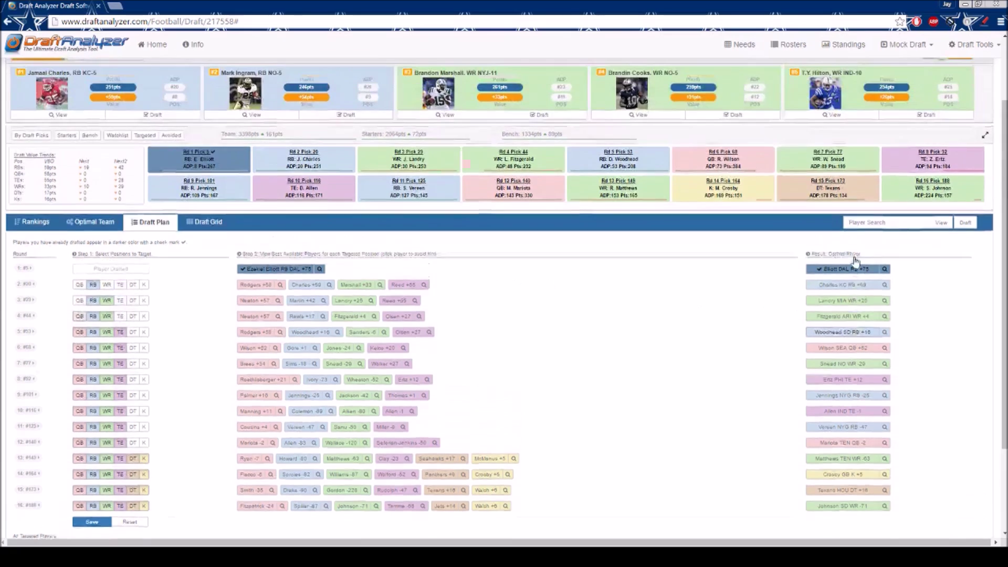
scroll(847, 263, up, 2)
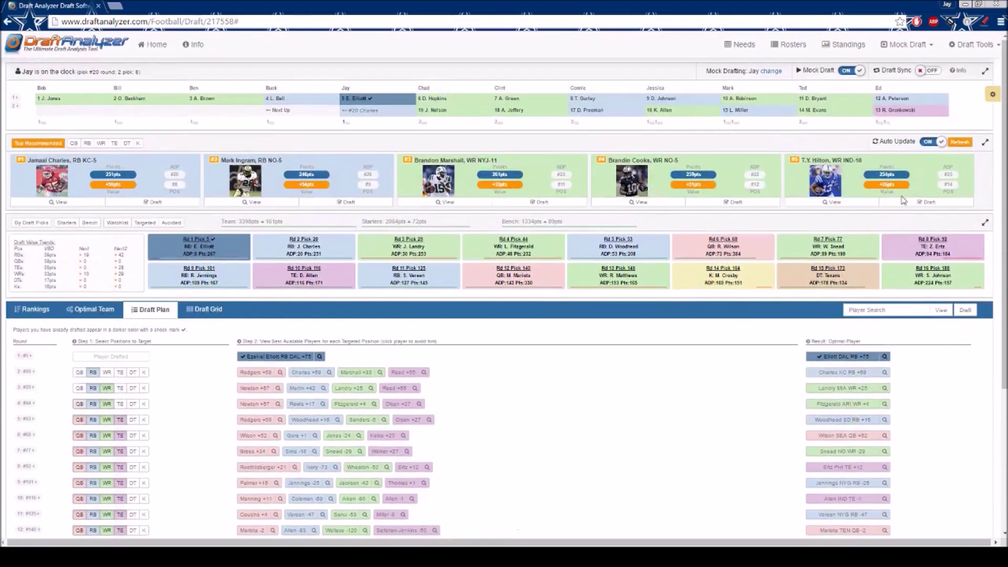
click(994, 95)
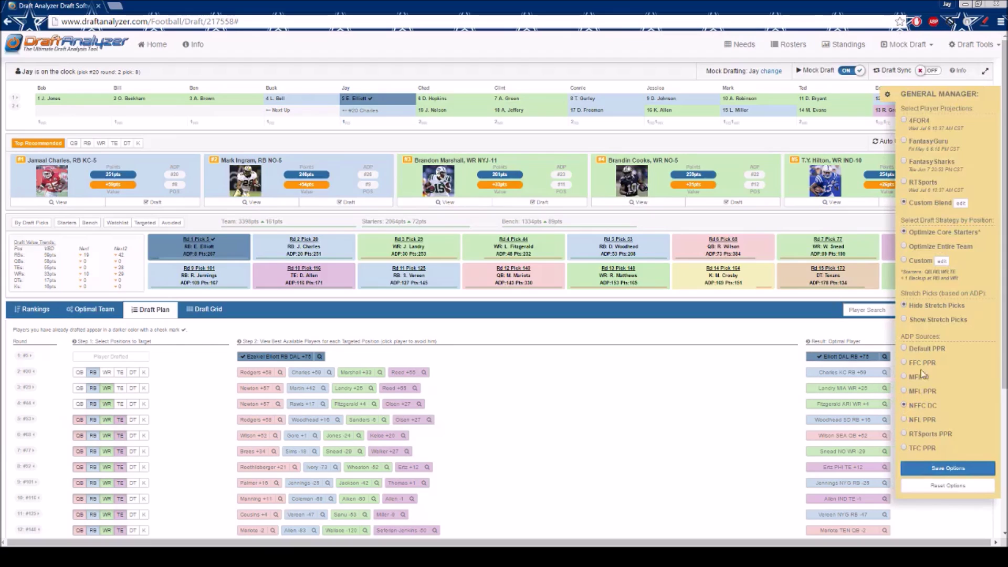
- Edit the Custom draft strategy by position and select the RB Starters 10% value for replacement with 14
click(942, 261)
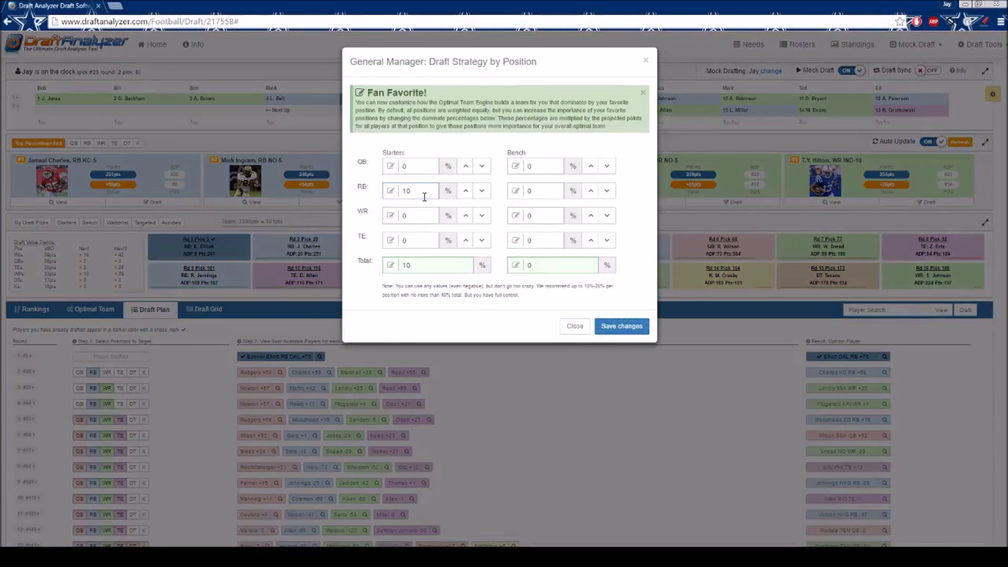
drag(426, 196, 396, 197)
text(14)
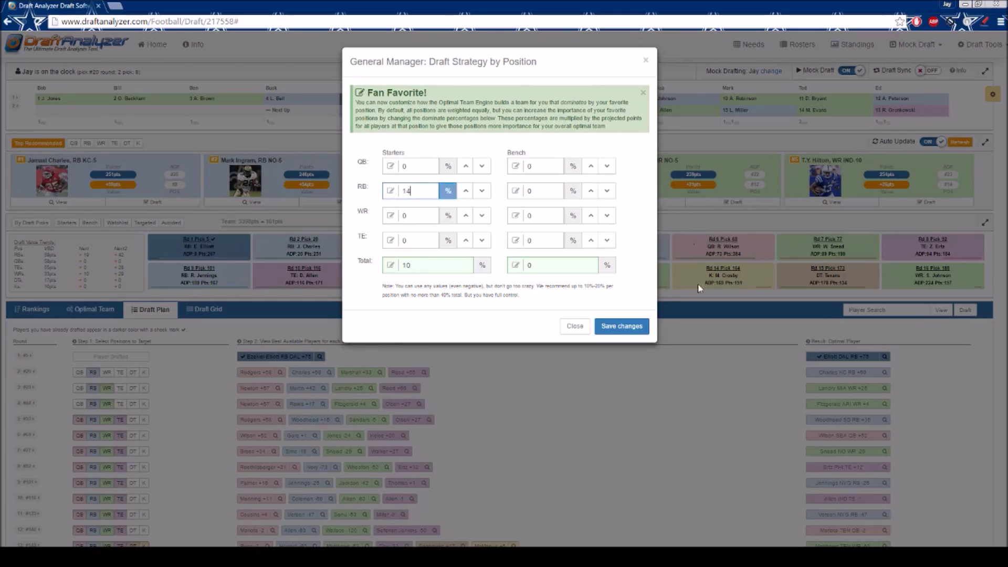